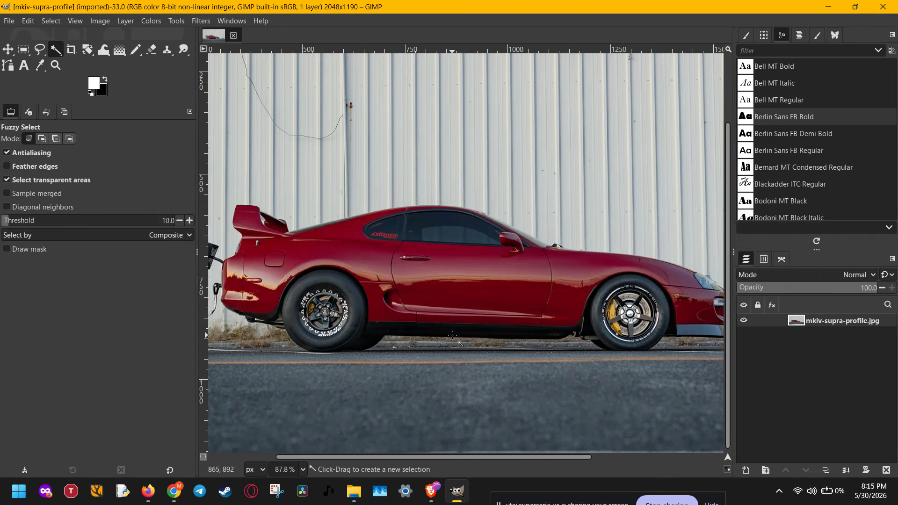
click(9, 21)
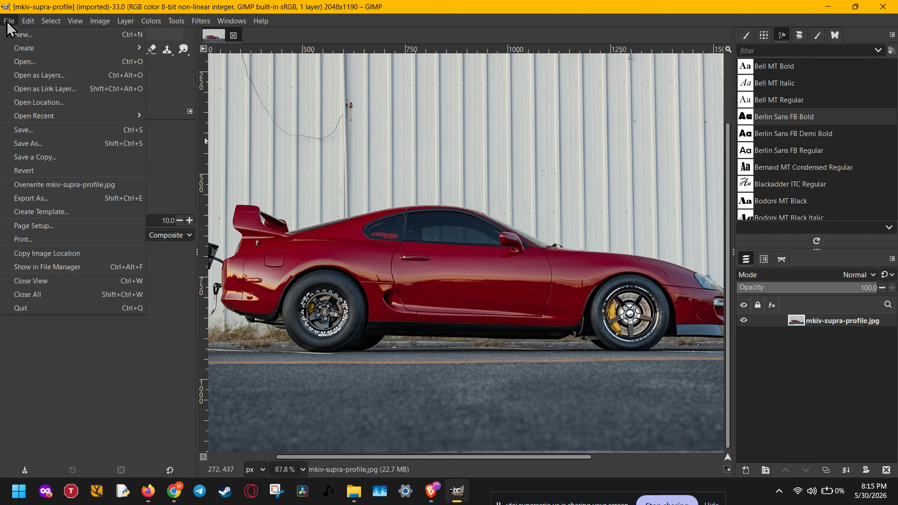
click(15, 62)
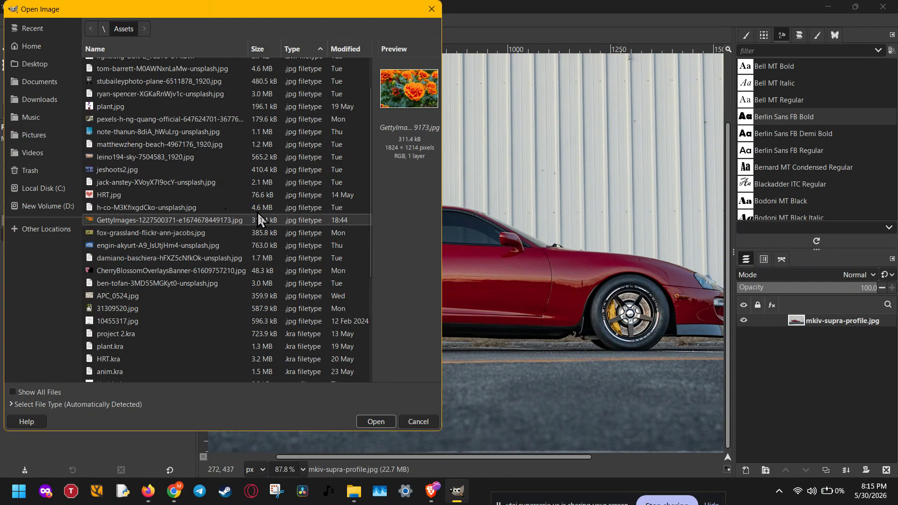
click(414, 421)
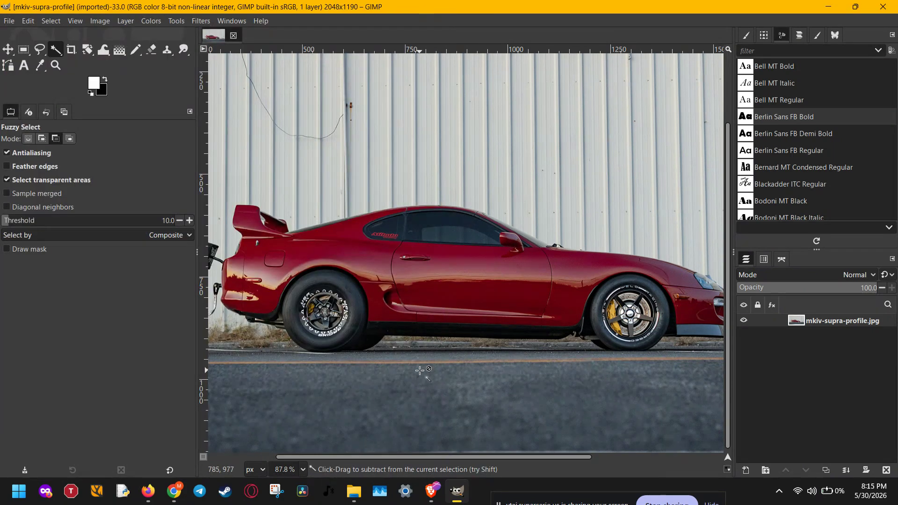
Select the car's rear wheel with a circular ellipse selection about 200 × 200 px around the whole tire
scroll(419, 370, down, 2)
drag(351, 325, 420, 305)
scroll(420, 323, up, 8)
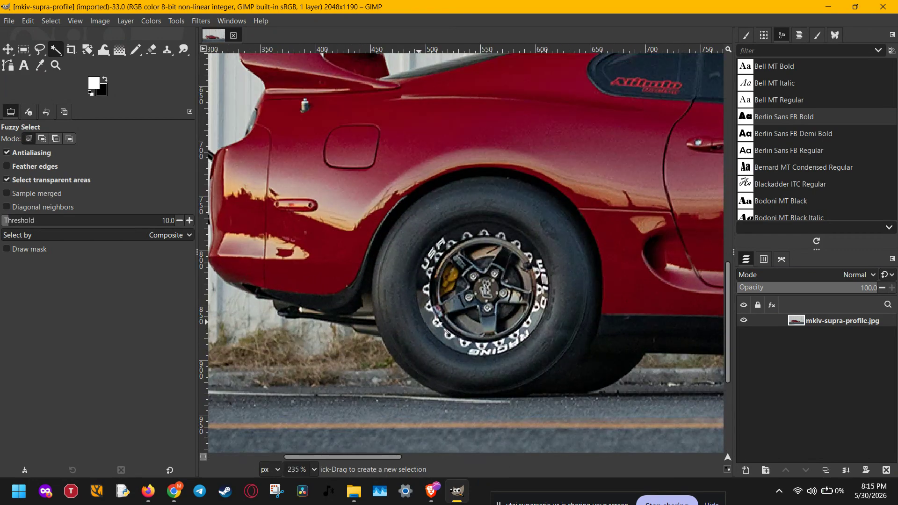
scroll(539, 269, down, 1)
scroll(540, 268, down, 2)
scroll(513, 281, up, 1)
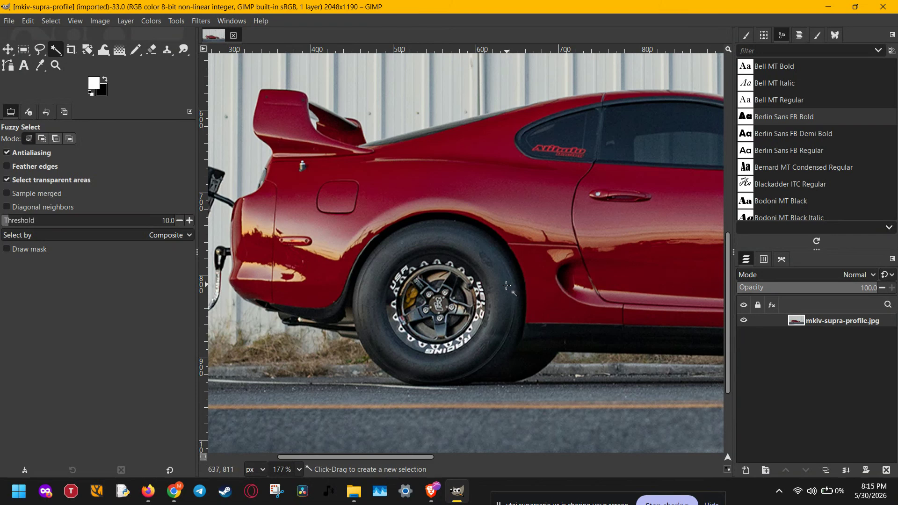
key(e)
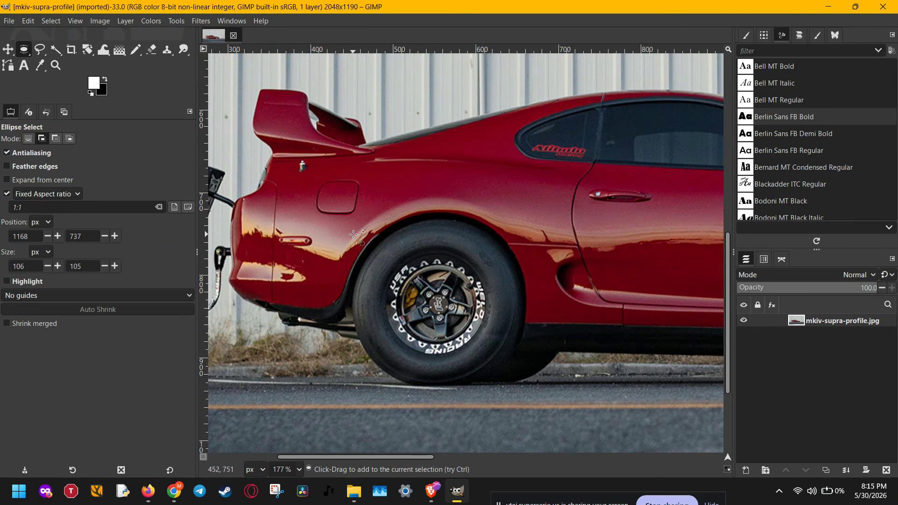
drag(350, 229, 512, 333)
drag(455, 321, 461, 315)
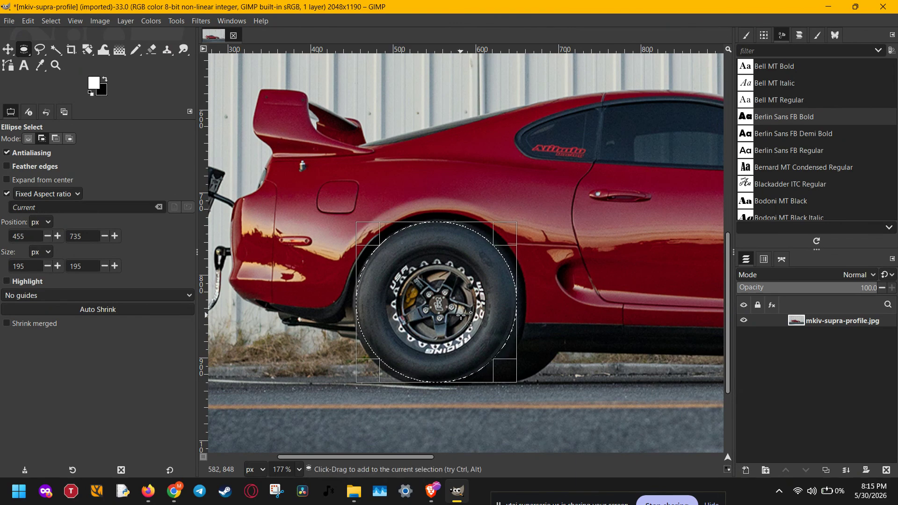
drag(413, 373, 412, 377)
scroll(452, 321, down, 3)
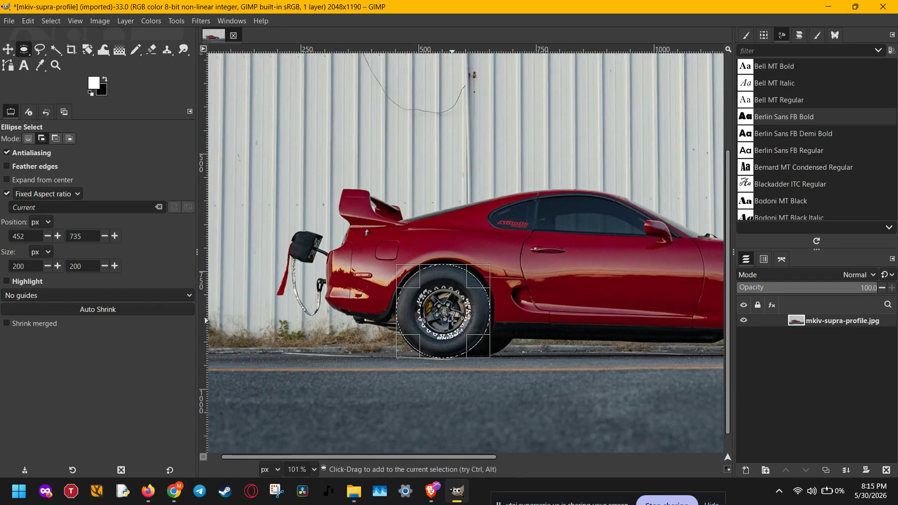
Copy the selected rear wheel onto its own layer and hide the original photo layer
key(ctrl)
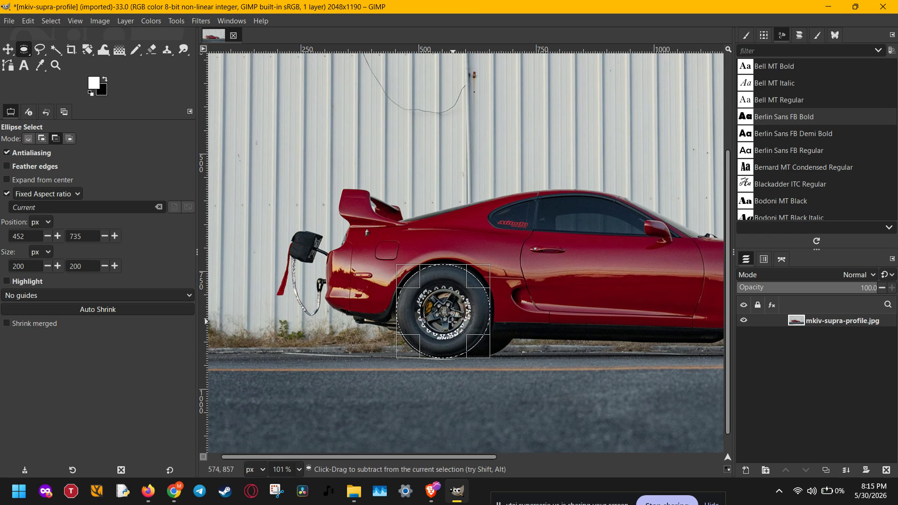
key(ctrl+c)
key(ctrl+v)
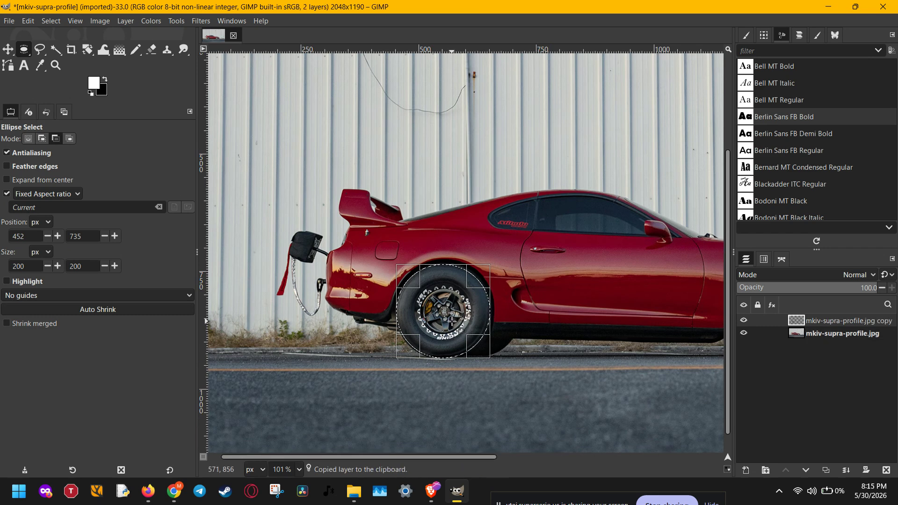
click(744, 332)
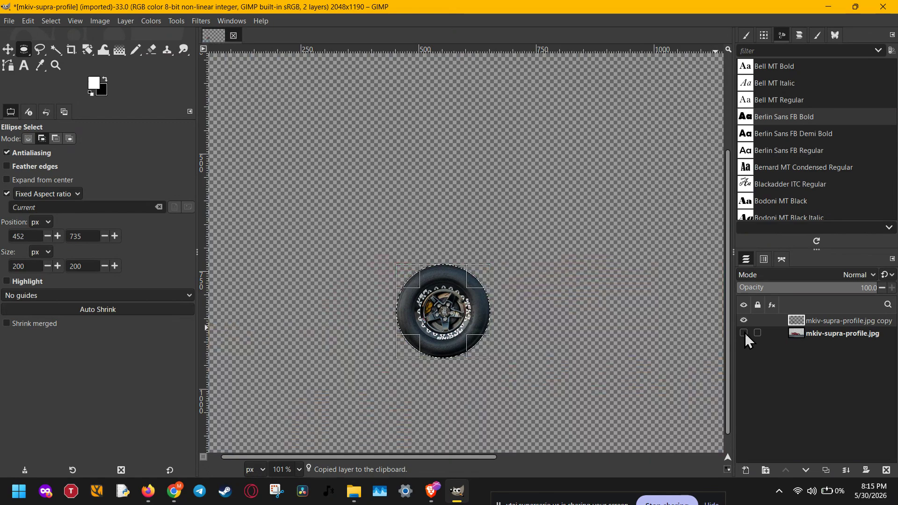
click(744, 332)
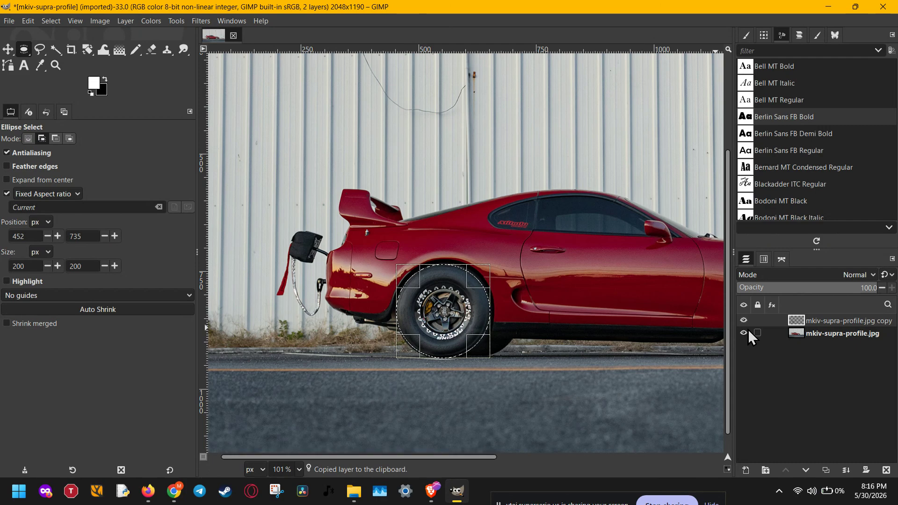
click(744, 333)
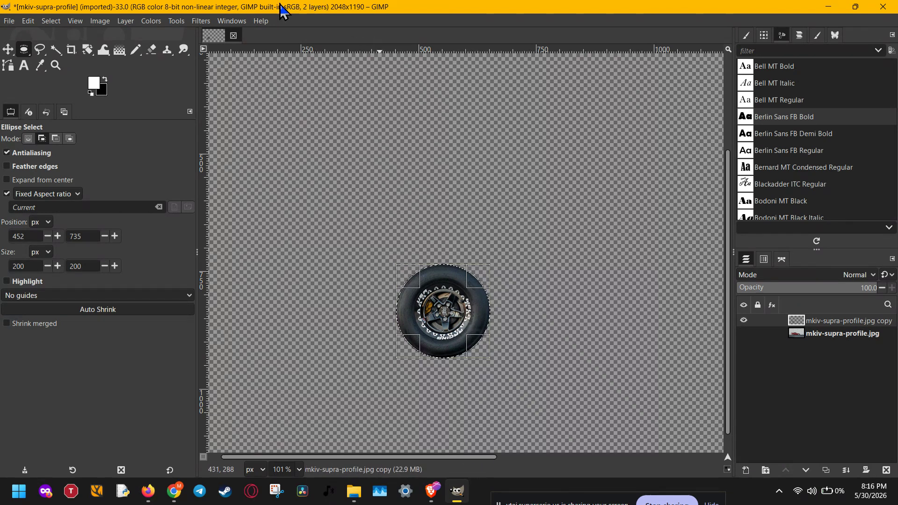
Start a Circular Motion Blur on the rear wheel layer and raise its angle to about 64 degrees
click(200, 21)
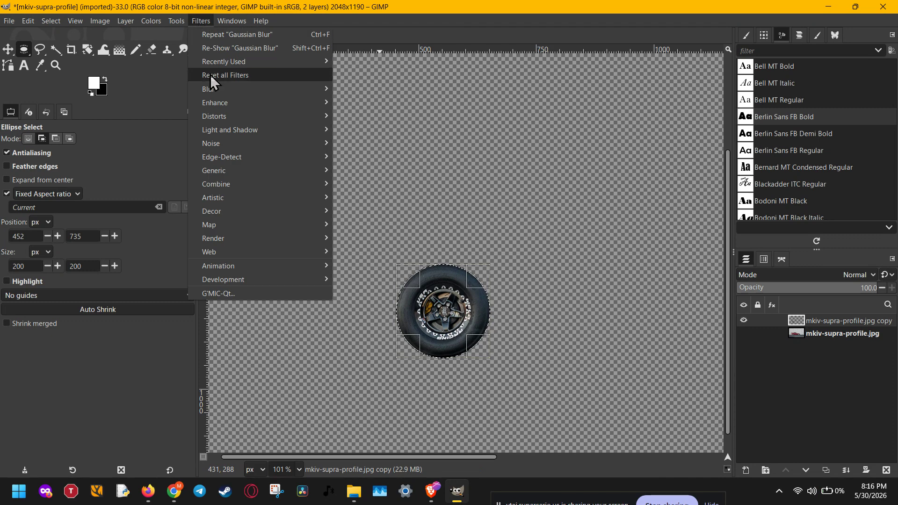
mouse_move(217, 91)
click(381, 198)
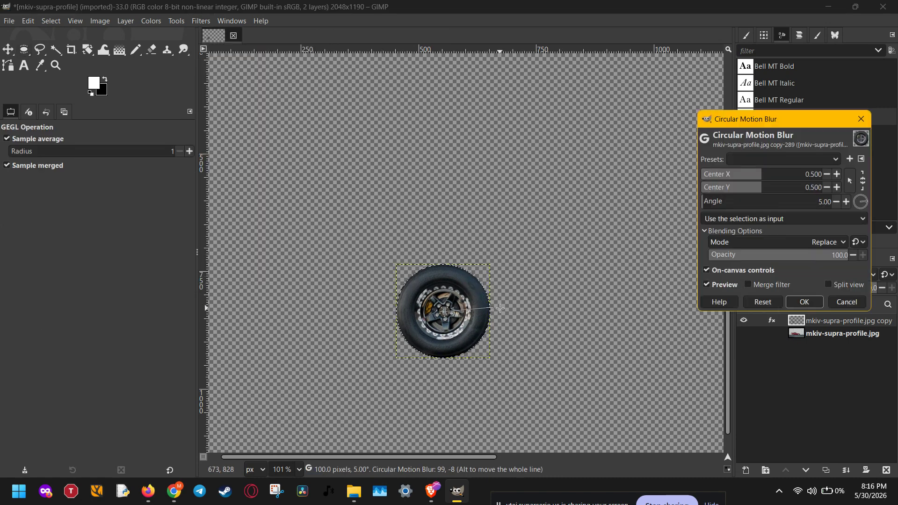
drag(490, 307, 516, 287)
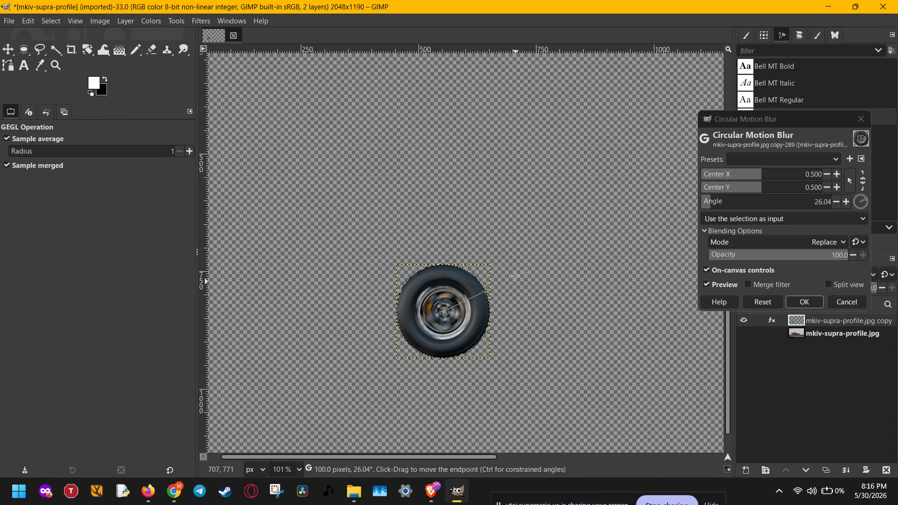
drag(509, 242, 490, 216)
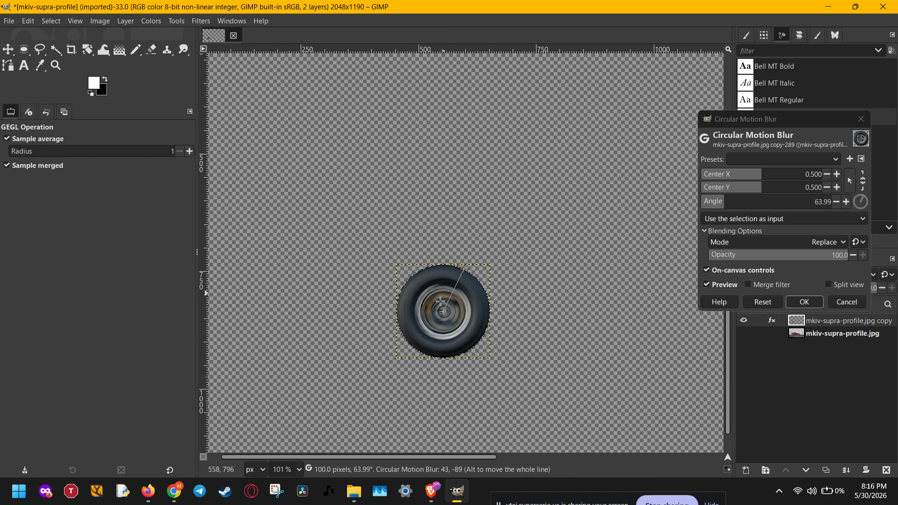
Move the blur center onto the wheel hub at about 0.503, 0.526, reduce the angle to about 37.55 degrees and apply the filter
scroll(444, 312, up, 5)
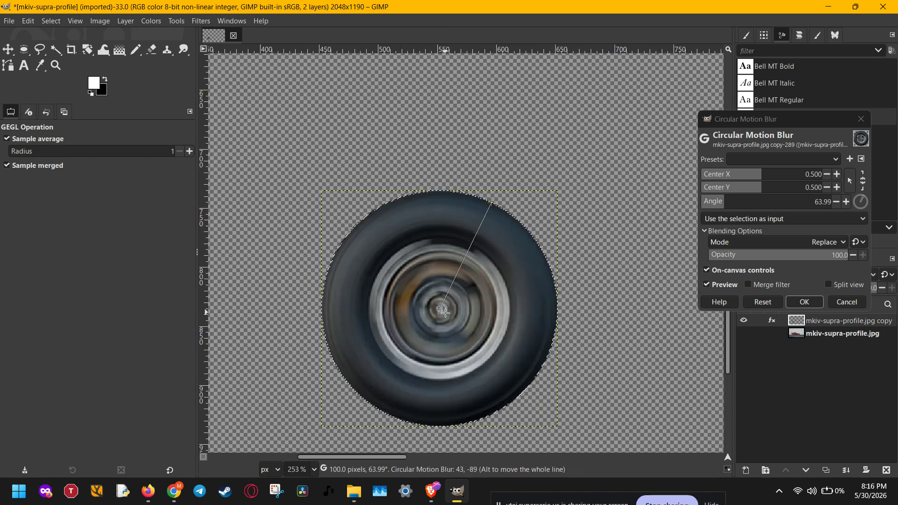
mouse_move(442, 309)
mouse_down()
mouse_move(445, 260)
mouse_move(437, 355)
mouse_move(449, 257)
mouse_move(439, 323)
mouse_move(441, 314)
mouse_up()
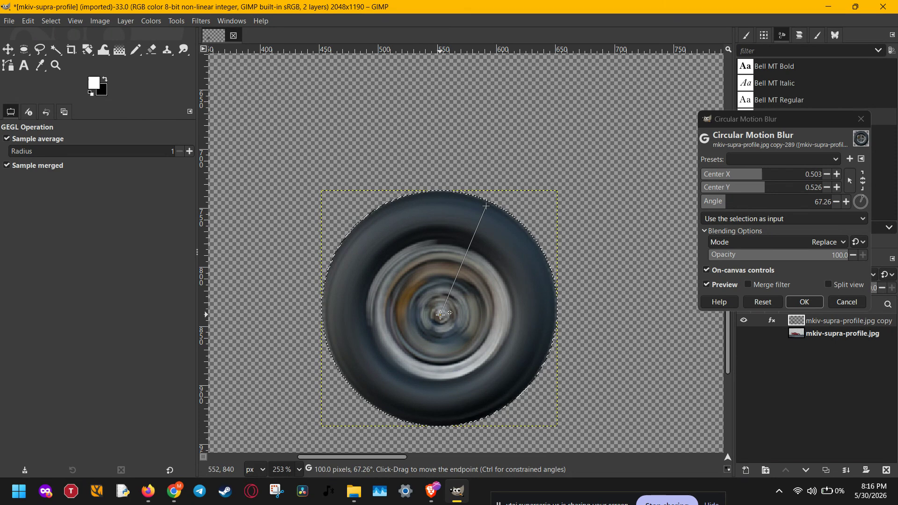
drag(487, 206, 445, 197)
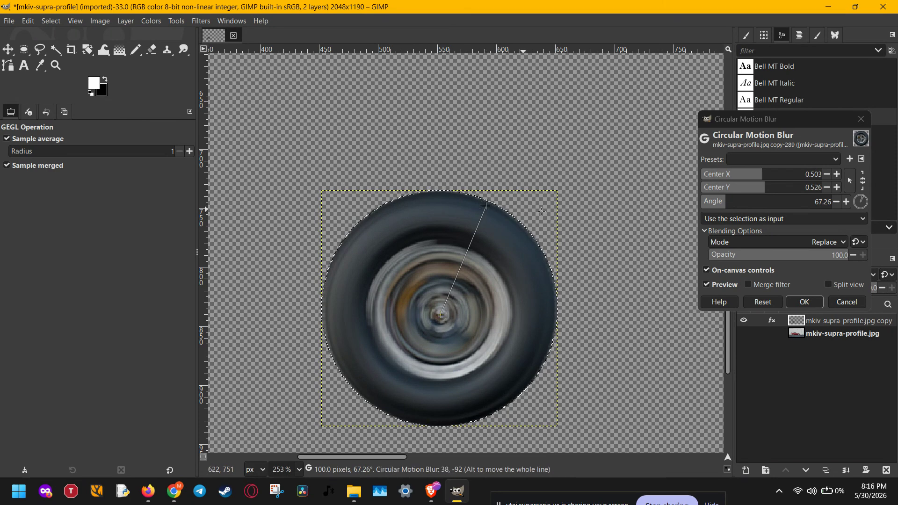
click(738, 204)
drag(738, 204, 712, 206)
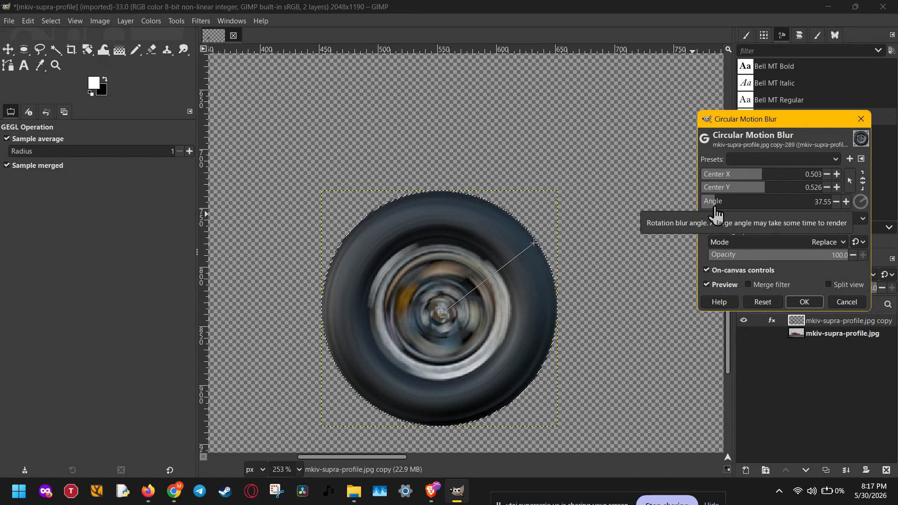
scroll(639, 308, down, 4)
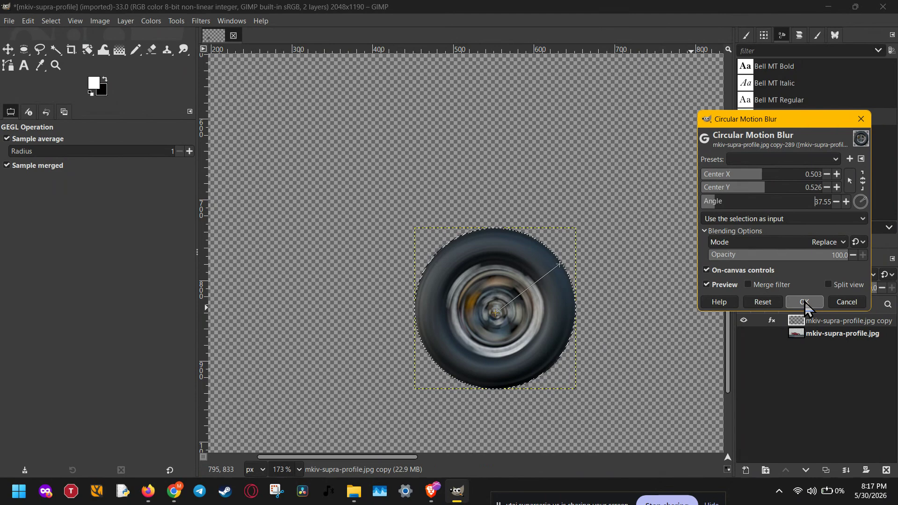
click(805, 302)
Show the original photo layer again and clear the rear wheel selection
key(e)
scroll(660, 343, down, 1)
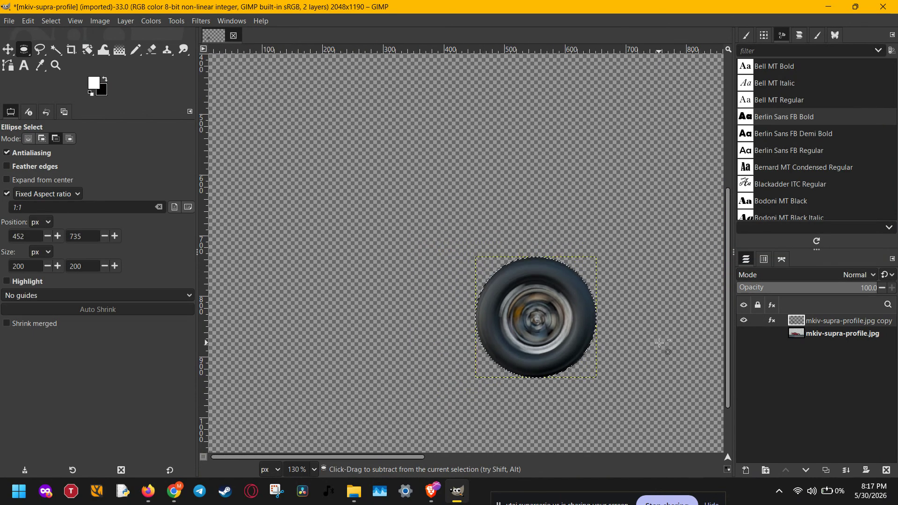
click(744, 333)
scroll(647, 332, down, 2)
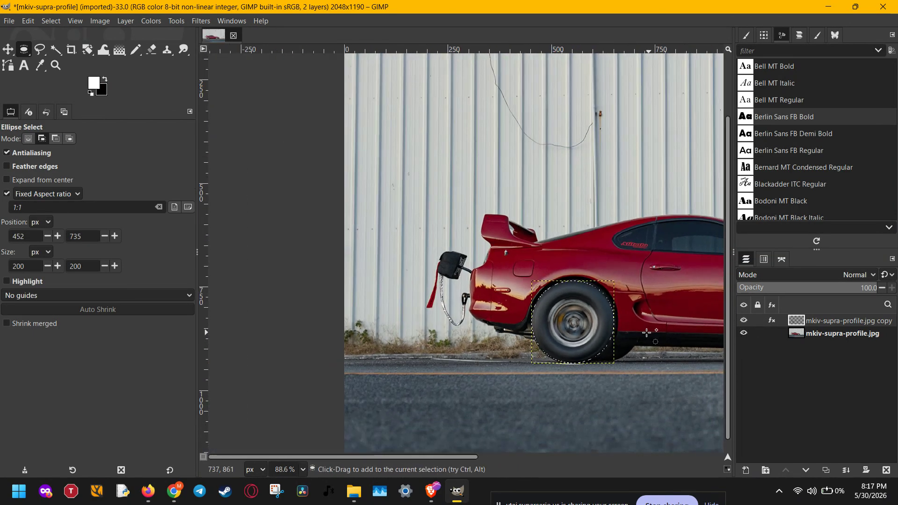
drag(647, 333, 367, 309)
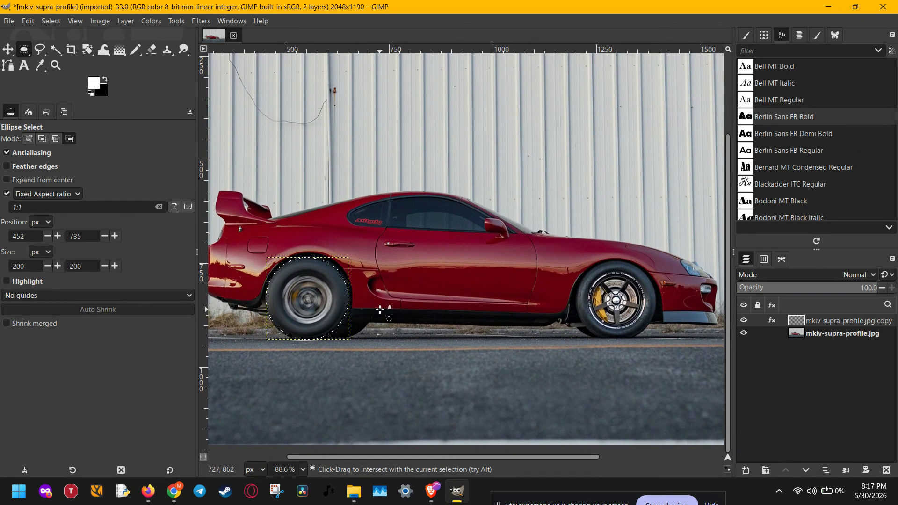
key(ctrl+shift+a)
On the original photo layer, select the front wheel with an ellipse selection about 188 × 187 px around the tire
click(830, 337)
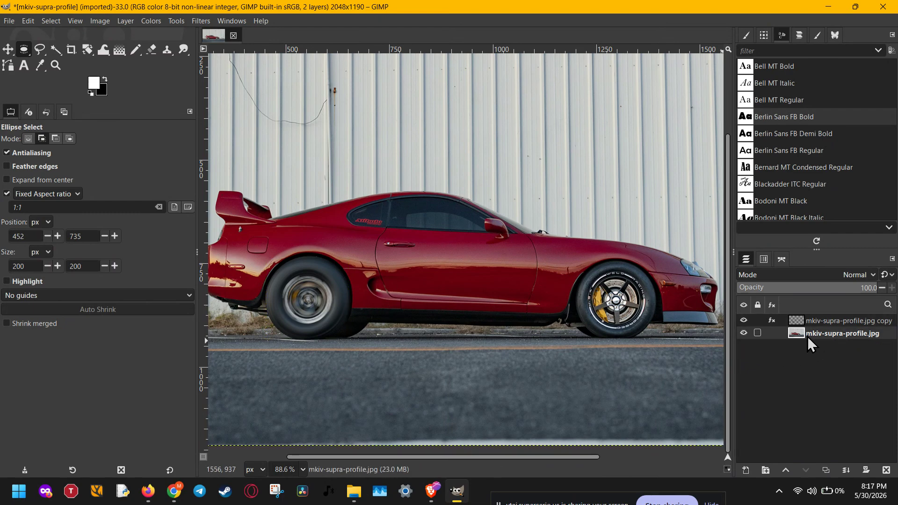
scroll(650, 321, up, 2)
scroll(651, 321, up, 2)
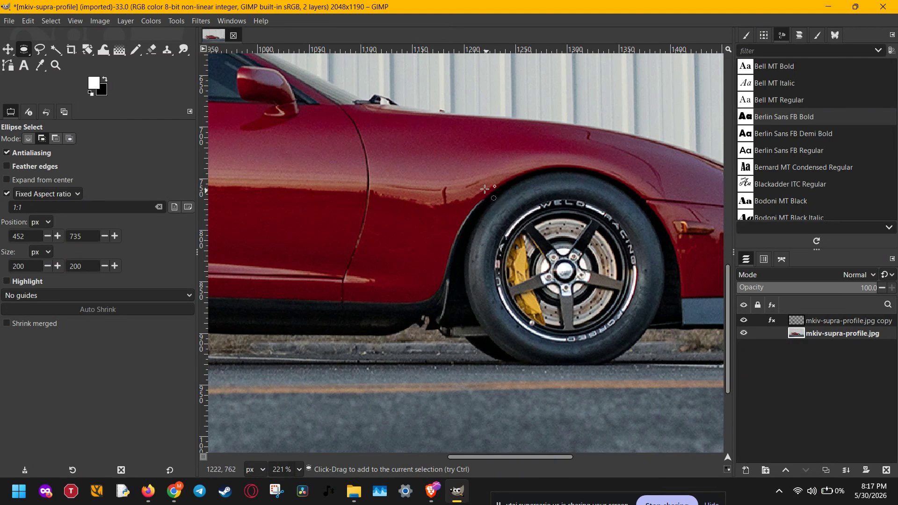
drag(485, 188, 664, 356)
drag(487, 276, 474, 277)
drag(563, 279, 565, 273)
scroll(563, 274, down, 3)
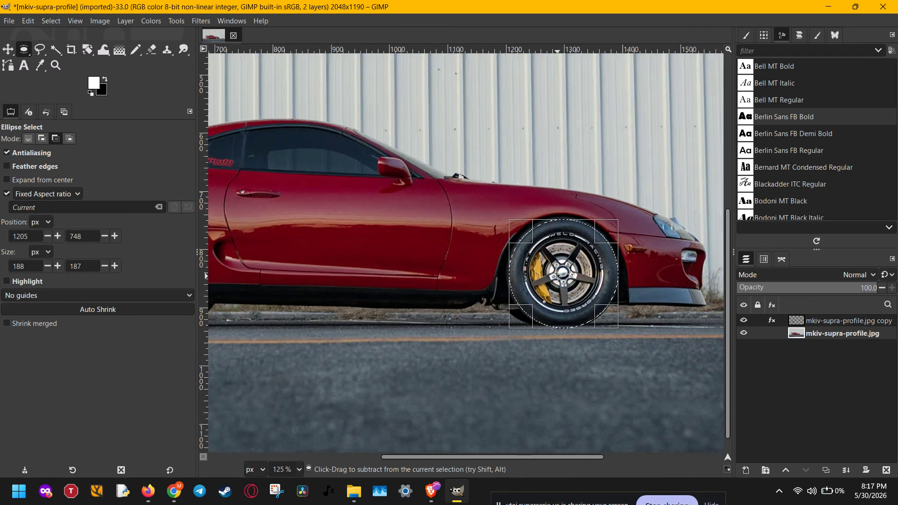
scroll(563, 275, down, 1)
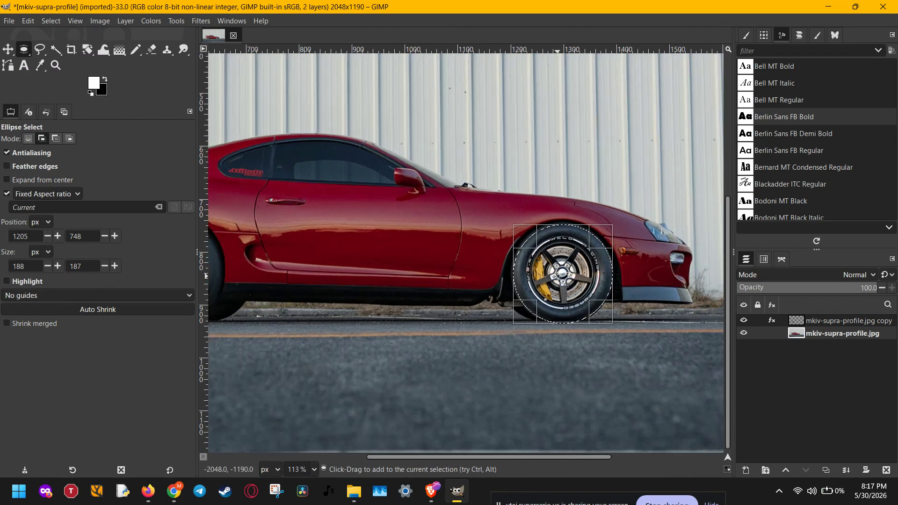
click(199, 21)
click(206, 36)
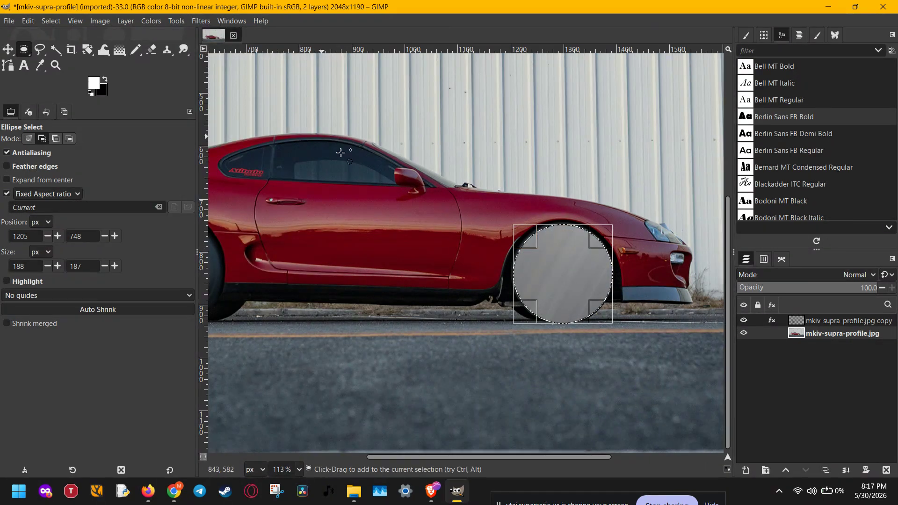
key(ctrl+z)
click(200, 20)
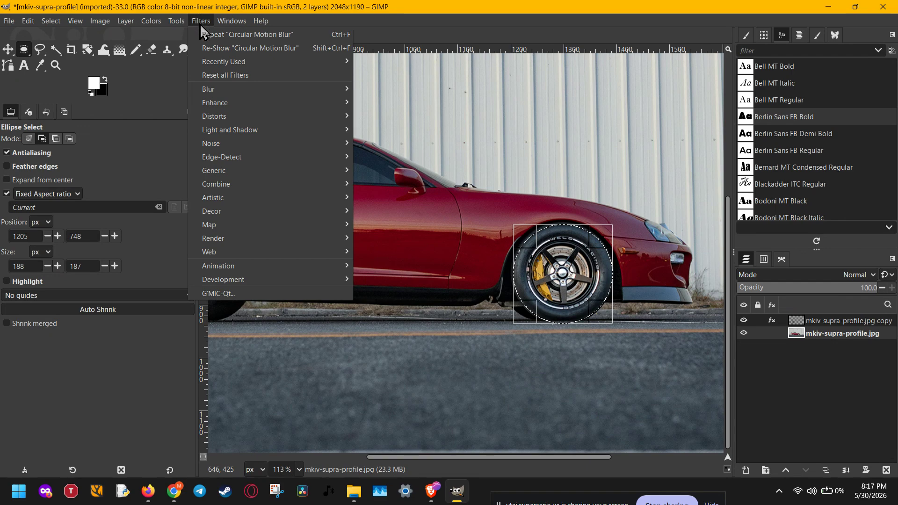
click(221, 51)
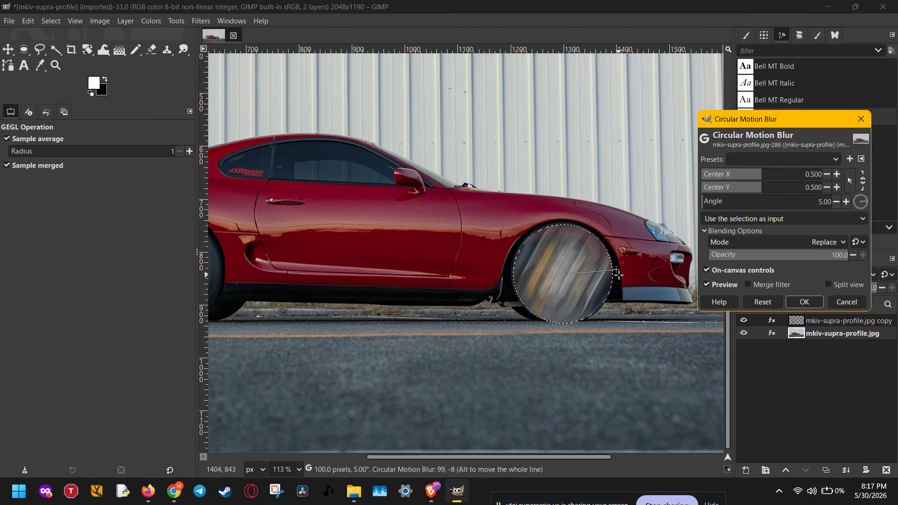
click(847, 302)
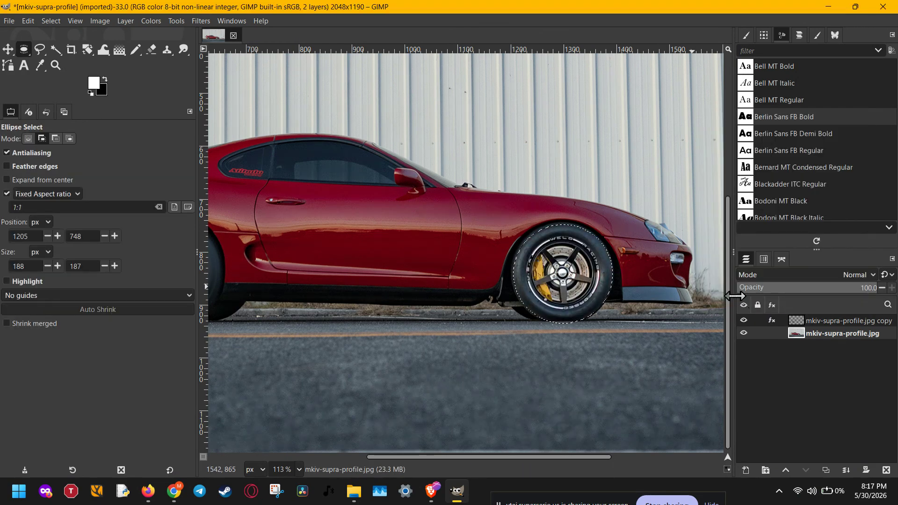
Copy the selected front wheel from the original photo onto its own layer
key(ctrl+c)
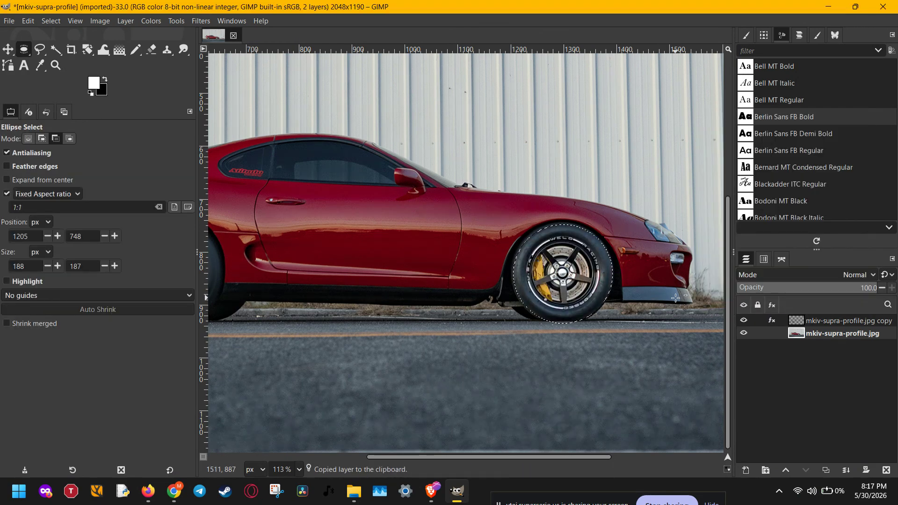
key(ctrl+v)
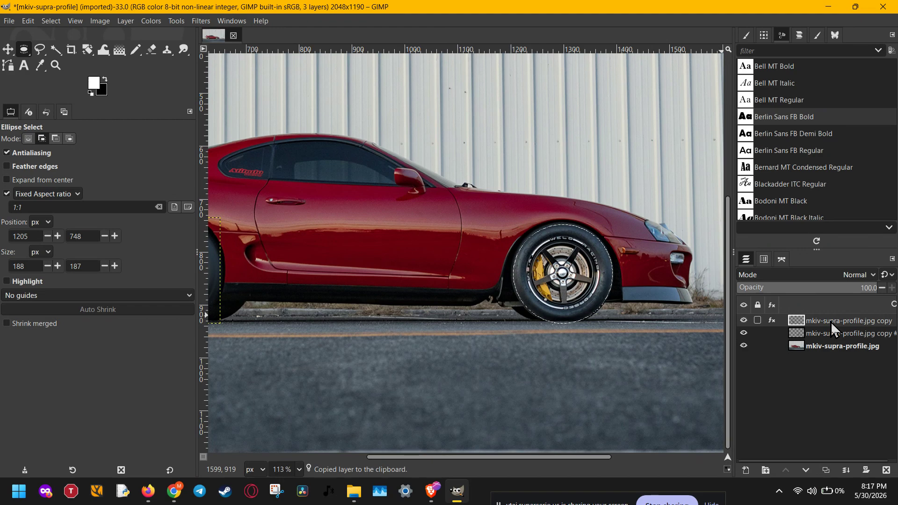
Apply Circular Motion Blur to the copied front wheel layer, with the center at 0.500, 0.500 and an angle of about 31.85 degrees
click(826, 333)
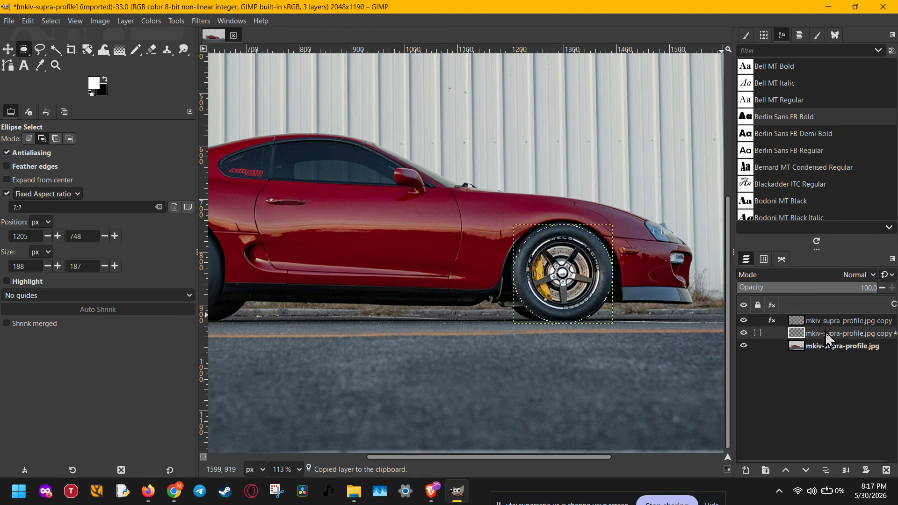
click(205, 20)
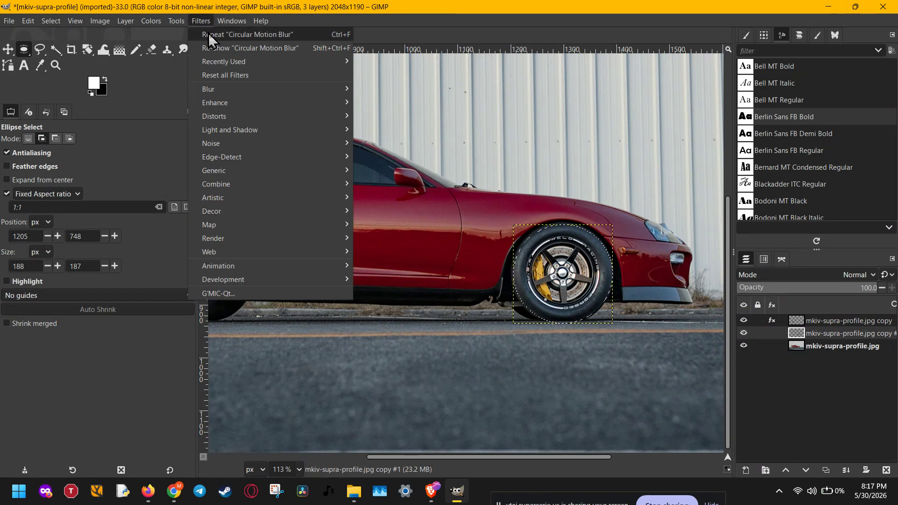
click(208, 48)
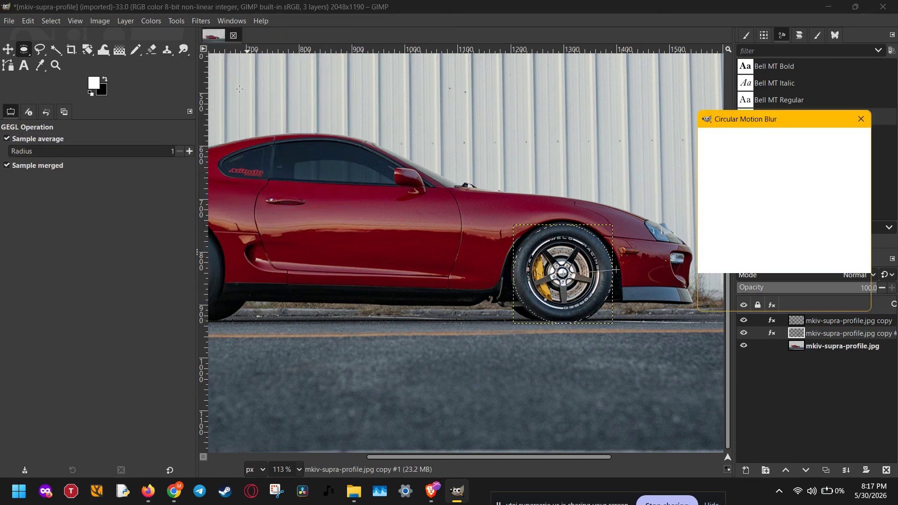
drag(607, 276, 611, 251)
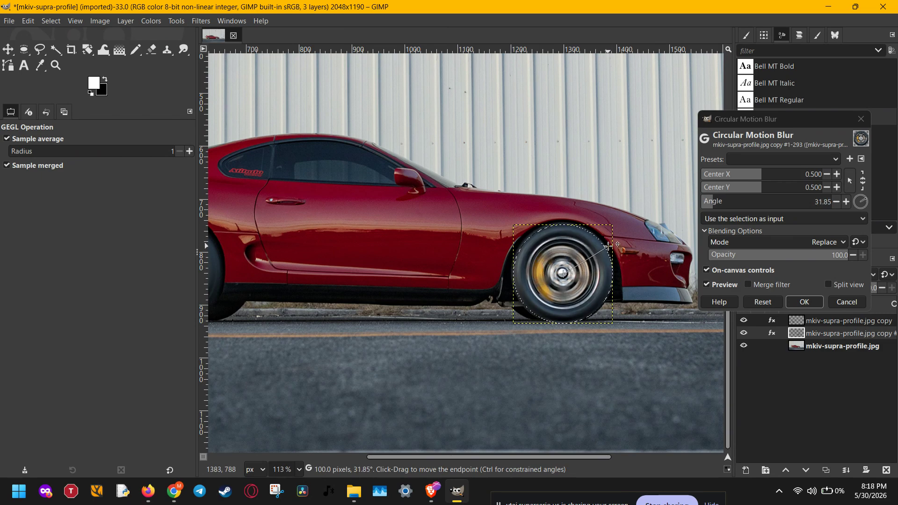
click(809, 304)
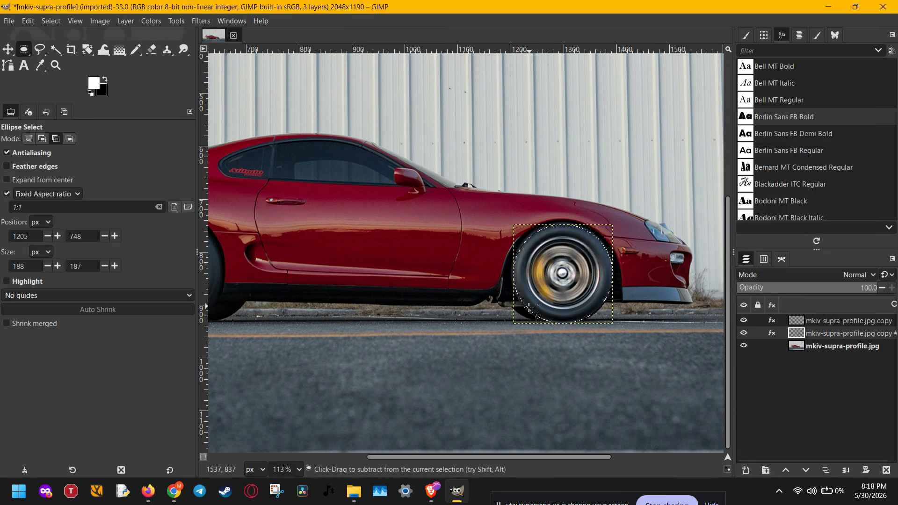
Clear the front wheel selection and make the original photo layer active
scroll(528, 308, down, 5)
key(ctrl+shift+a)
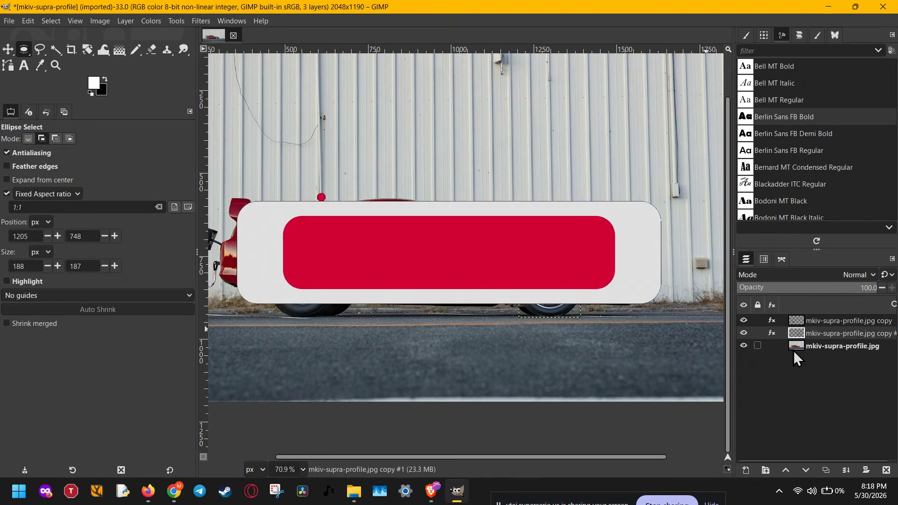
click(799, 349)
scroll(507, 324, down, 2)
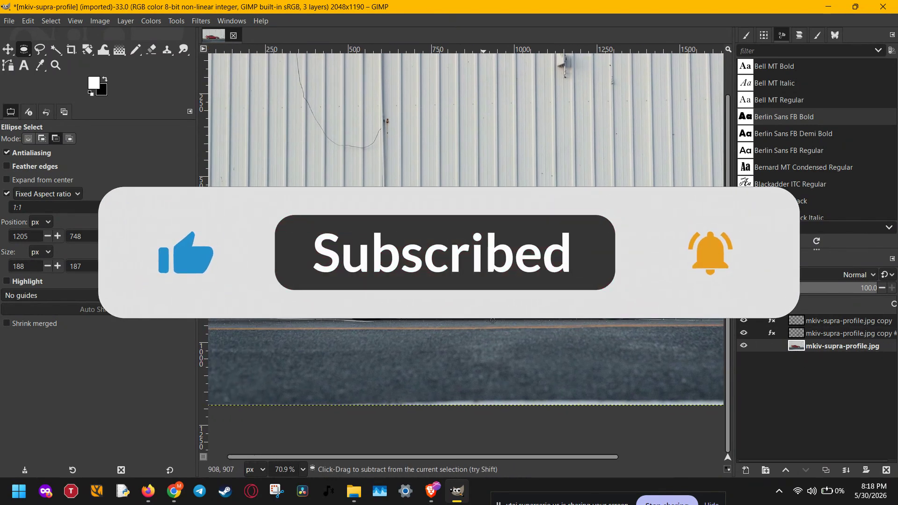